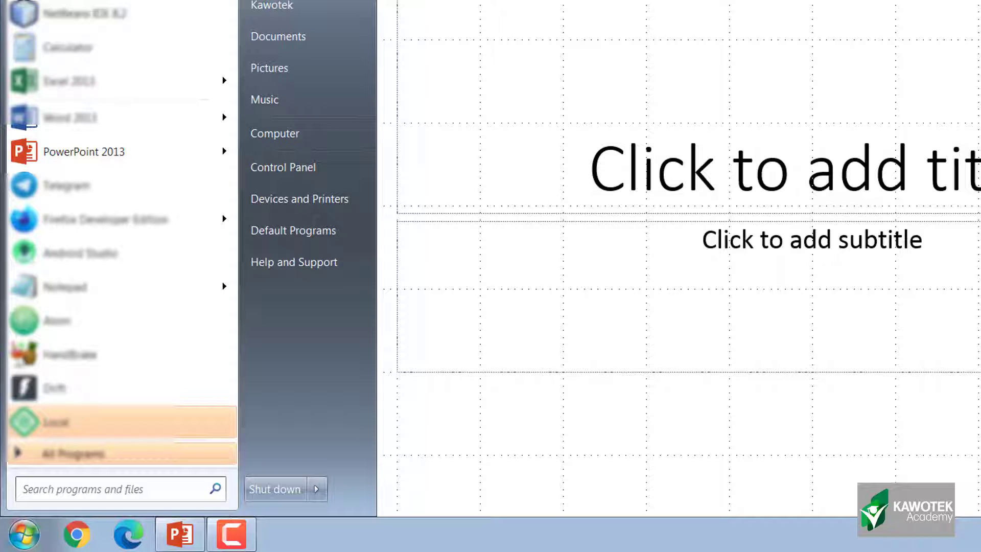
- Search the Start menu for 'Powerpoi' and launch PowerPoint 2013
text(Powerpoi)
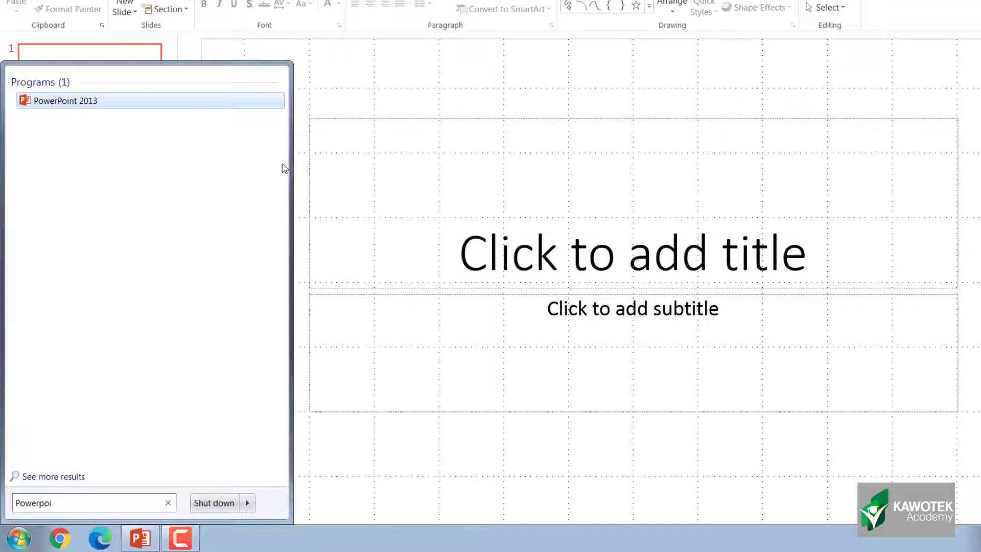
click(84, 103)
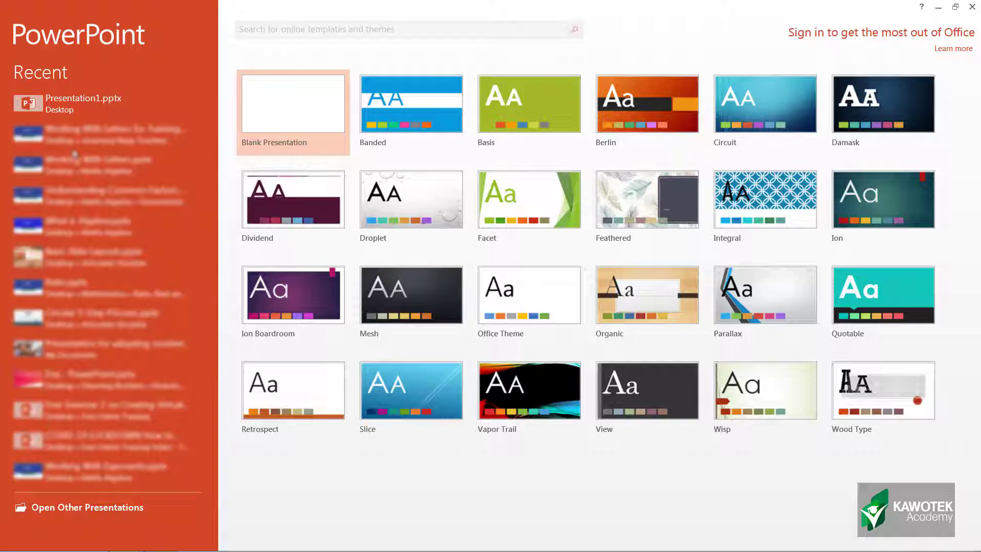
- Create a new blank presentation, Presentation2
click(288, 113)
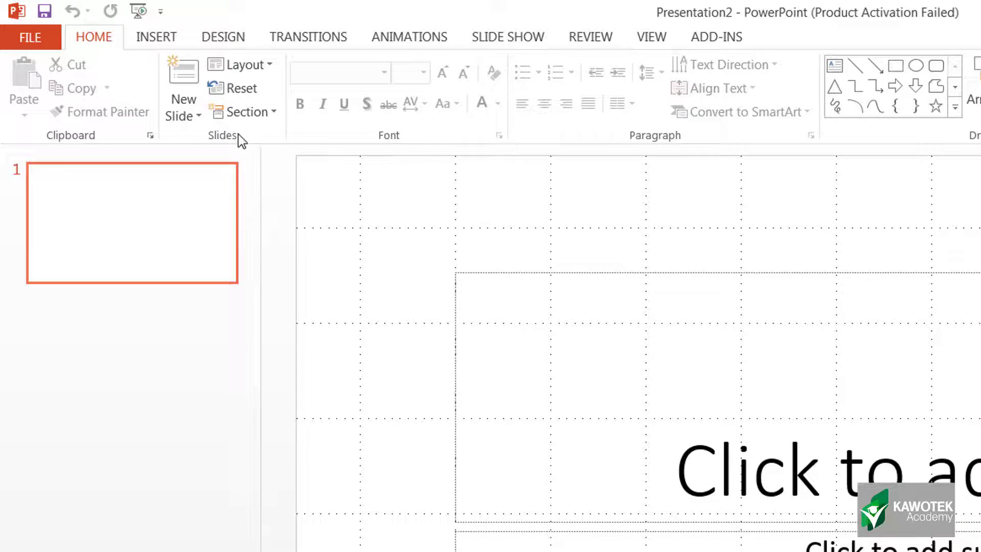
- Add a Blank-layout slide and delete the original title slide
click(201, 119)
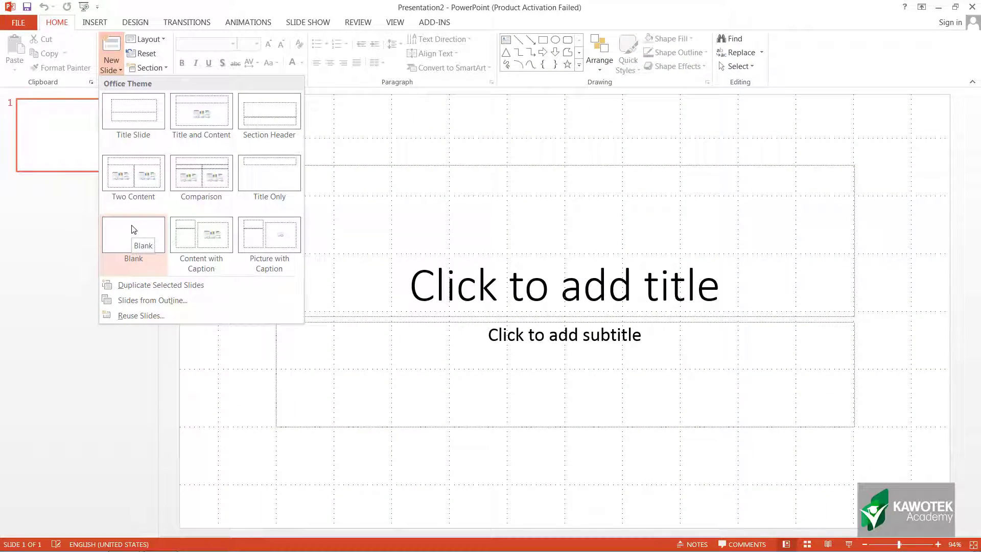
click(132, 229)
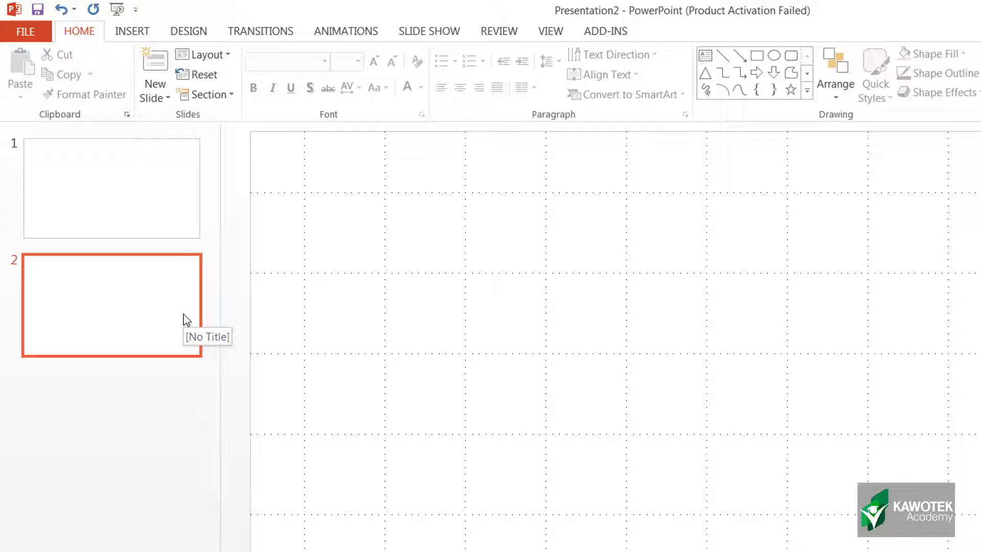
click(161, 220)
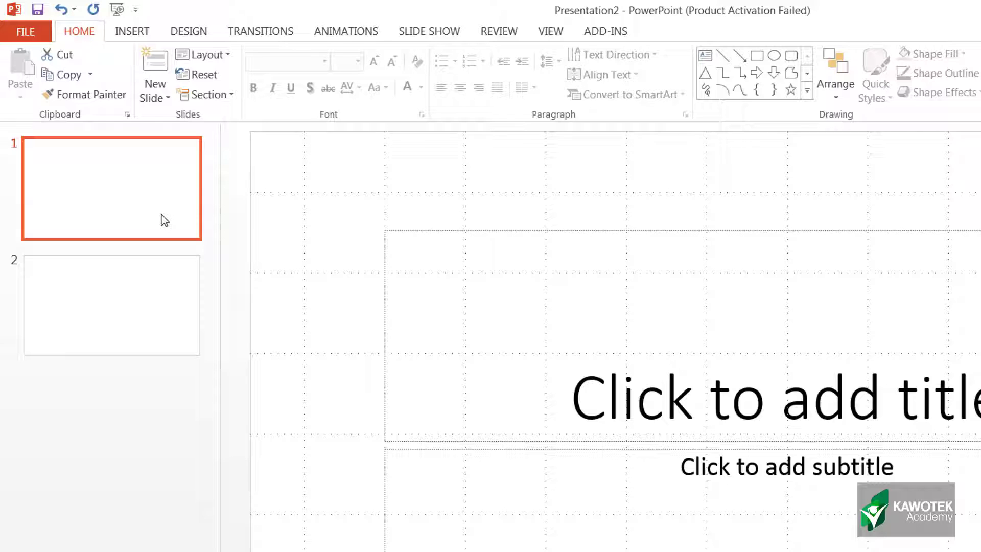
right_click(164, 220)
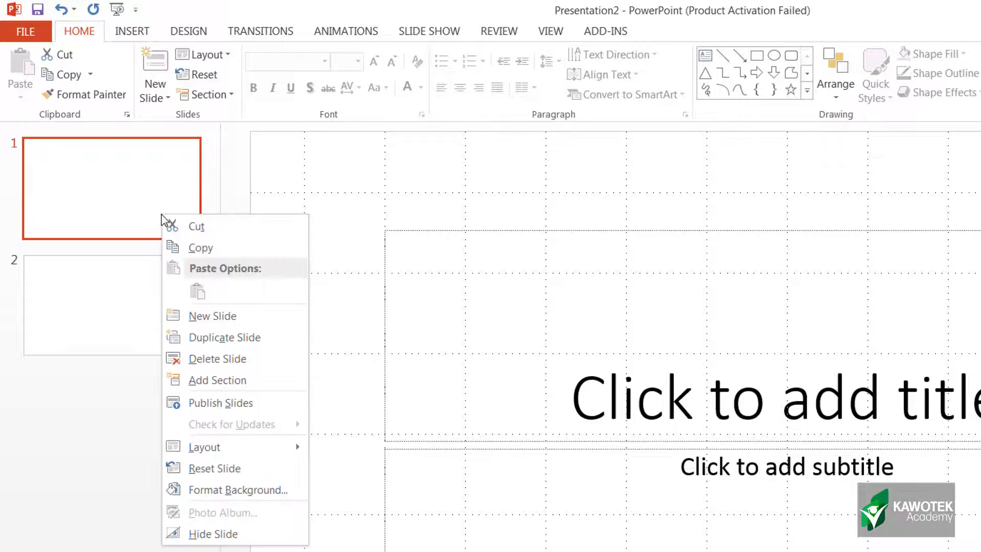
click(213, 360)
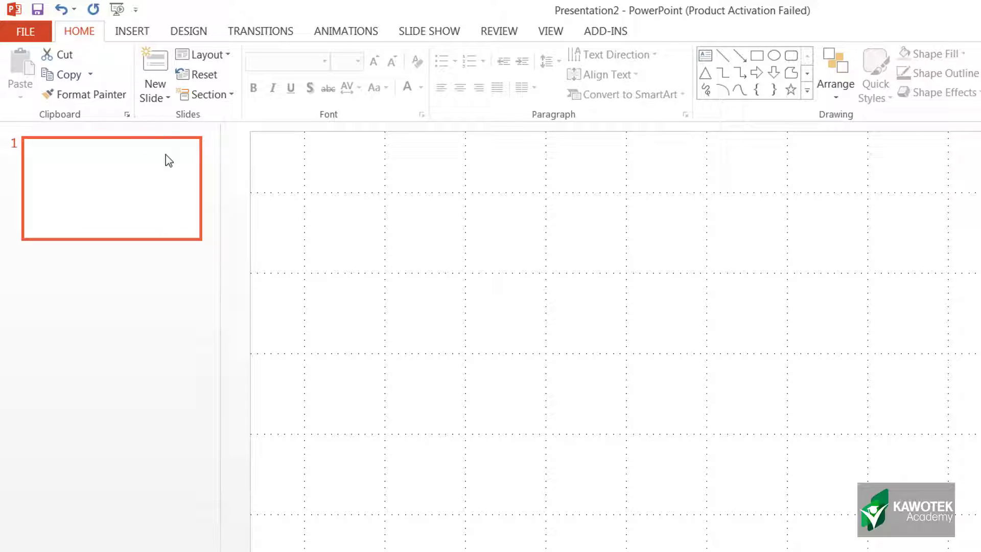
- Draw an empty text box across the upper part of the slide
click(148, 38)
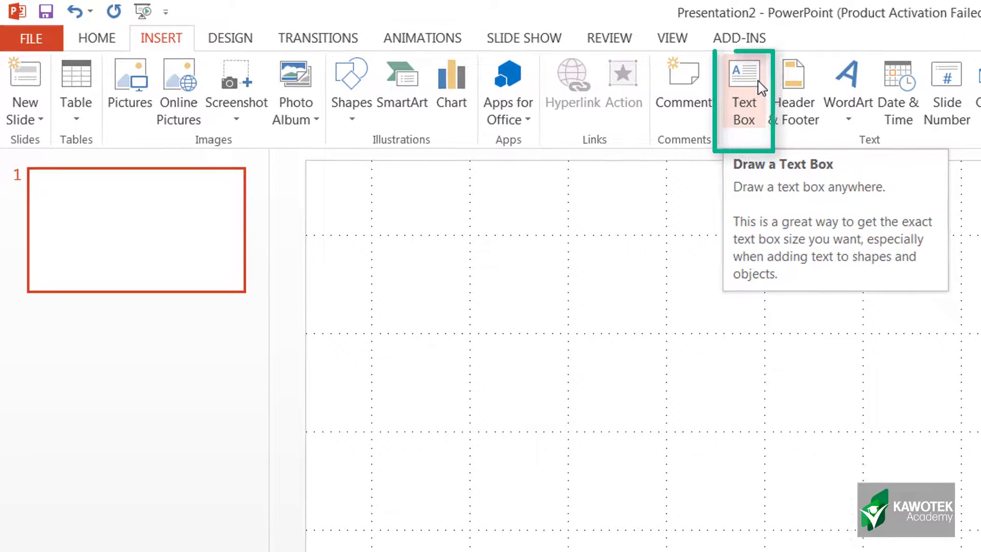
click(760, 87)
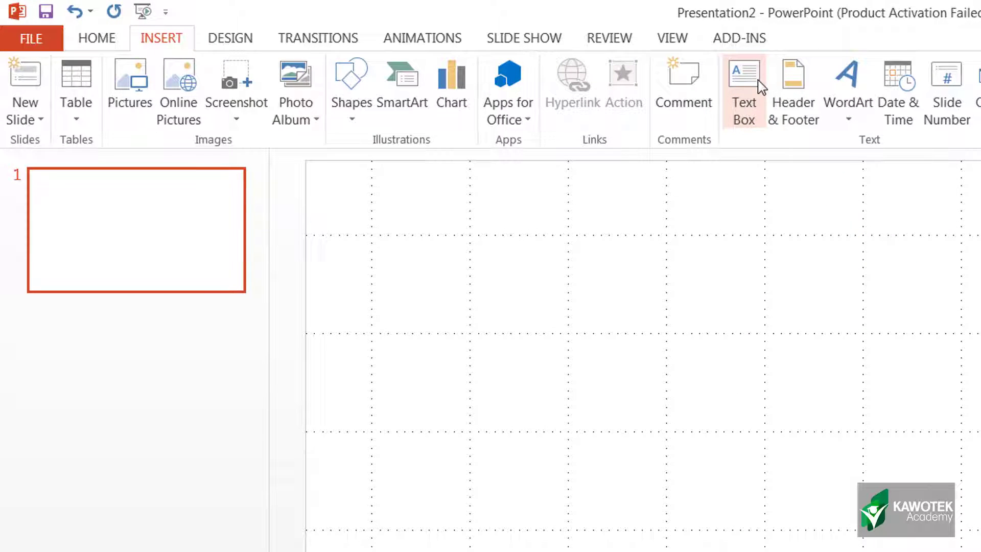
click(743, 91)
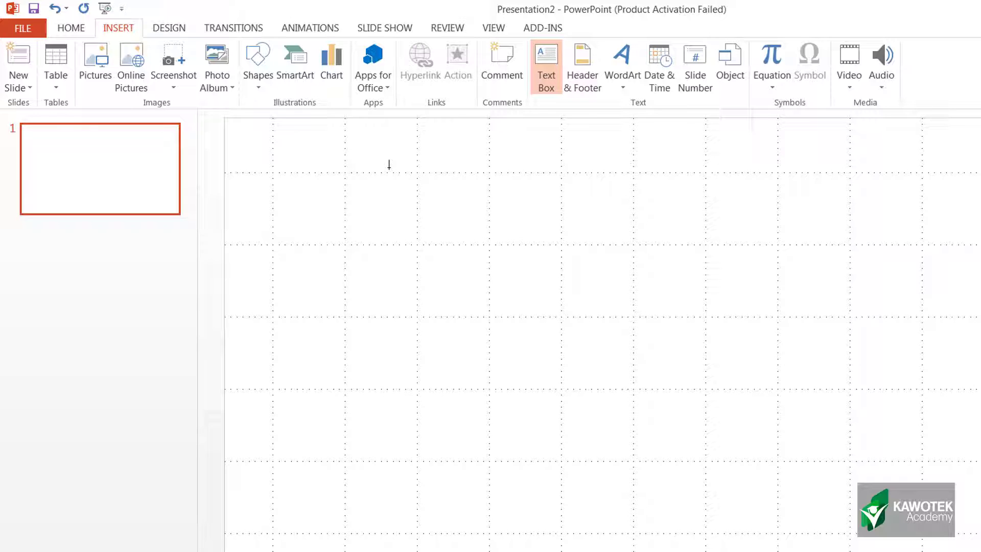
mouse_move(389, 167)
mouse_down()
mouse_move(394, 192)
mouse_move(486, 254)
mouse_move(592, 300)
mouse_move(731, 271)
mouse_up()
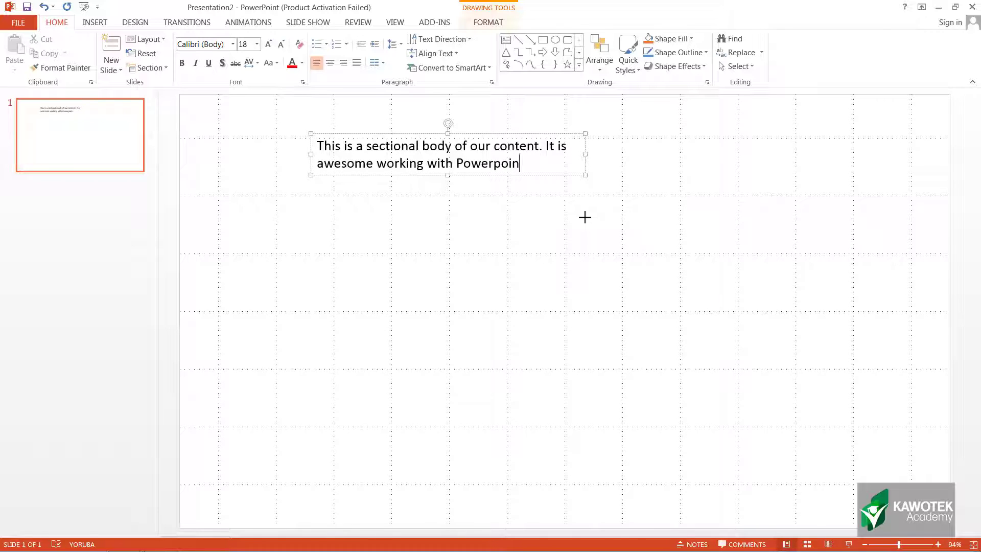
- Enter 'This is a sectional body of our content. It is awesome working with Powerpoint to create amazing contents' and select it all
text(to create amazing contents)
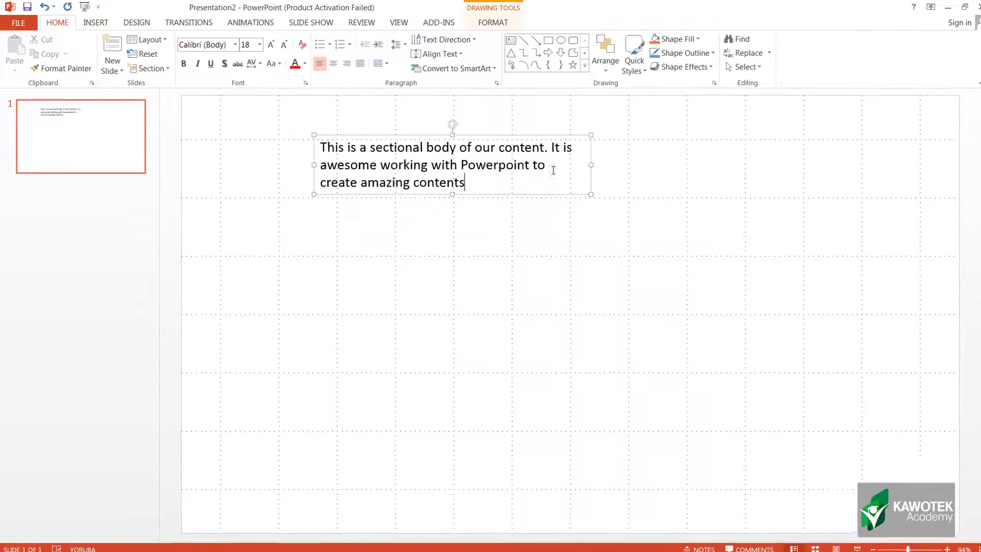
click(521, 134)
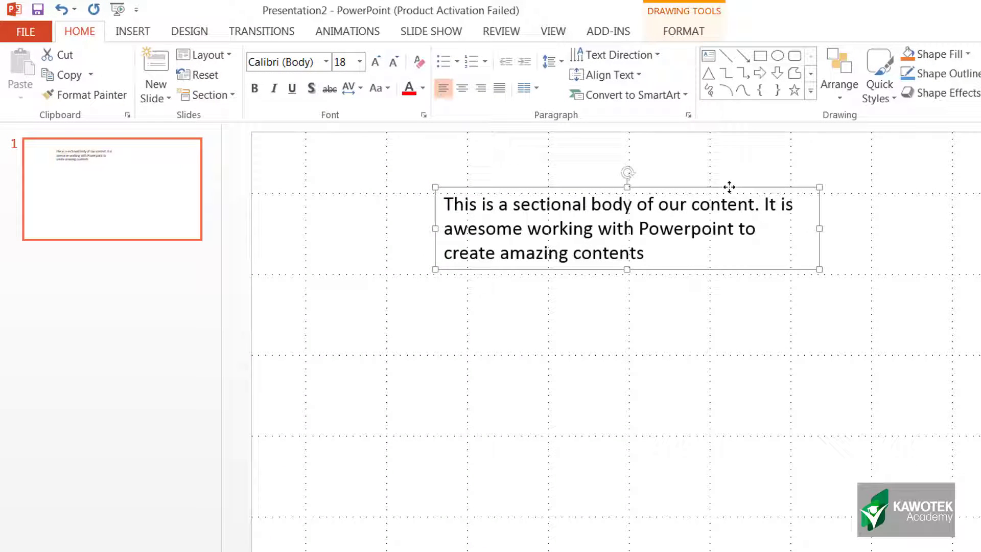
click(678, 240)
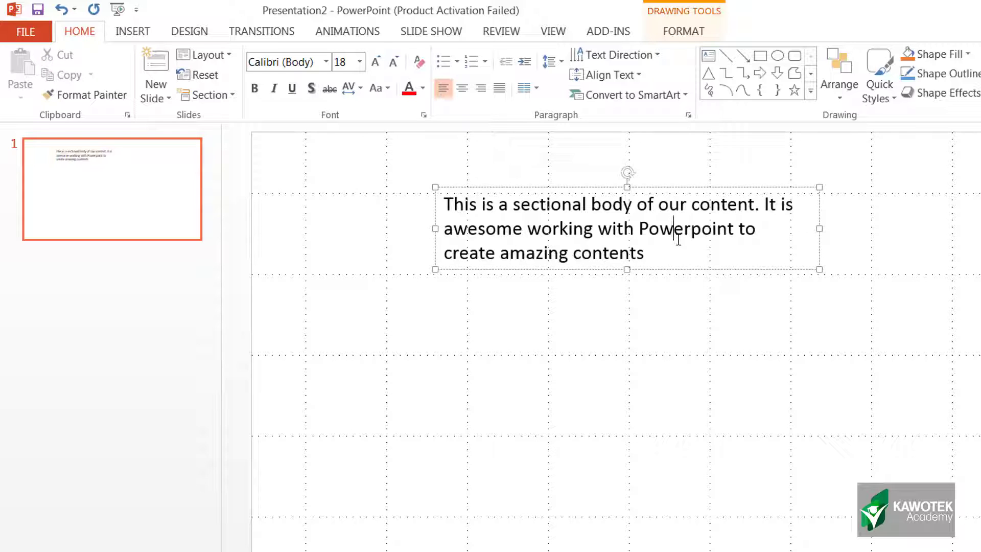
key(ctrl+a)
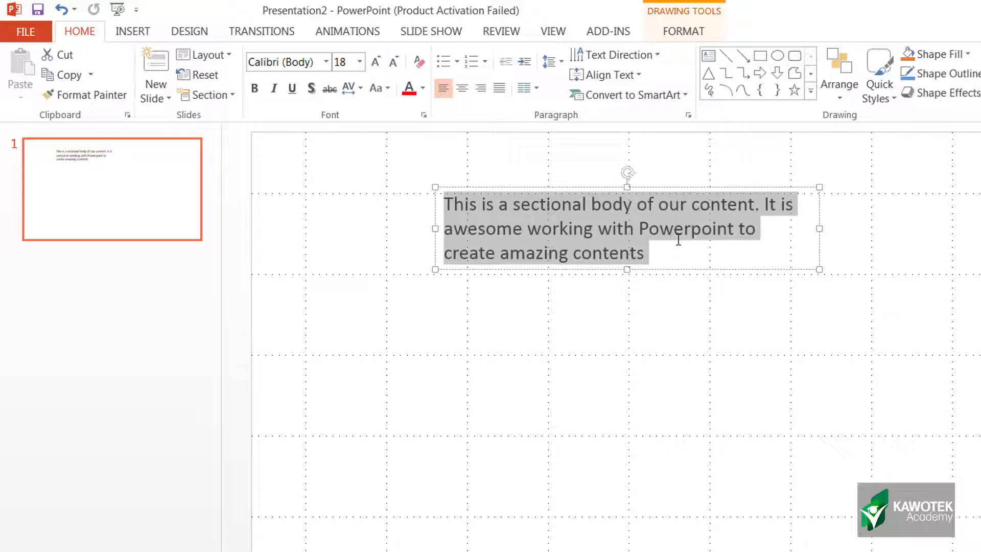
- Set the body text to Aharoni at 32 pt
click(697, 187)
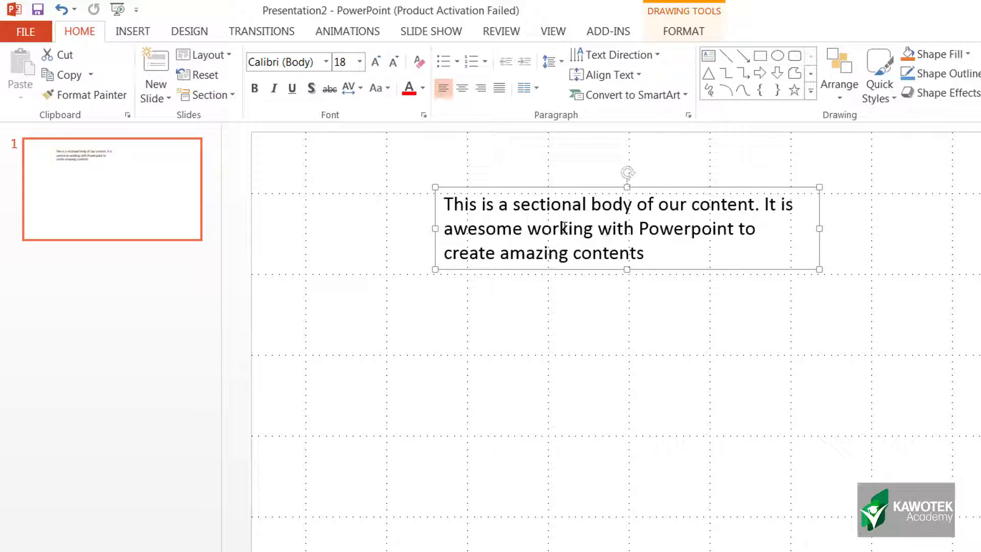
click(325, 62)
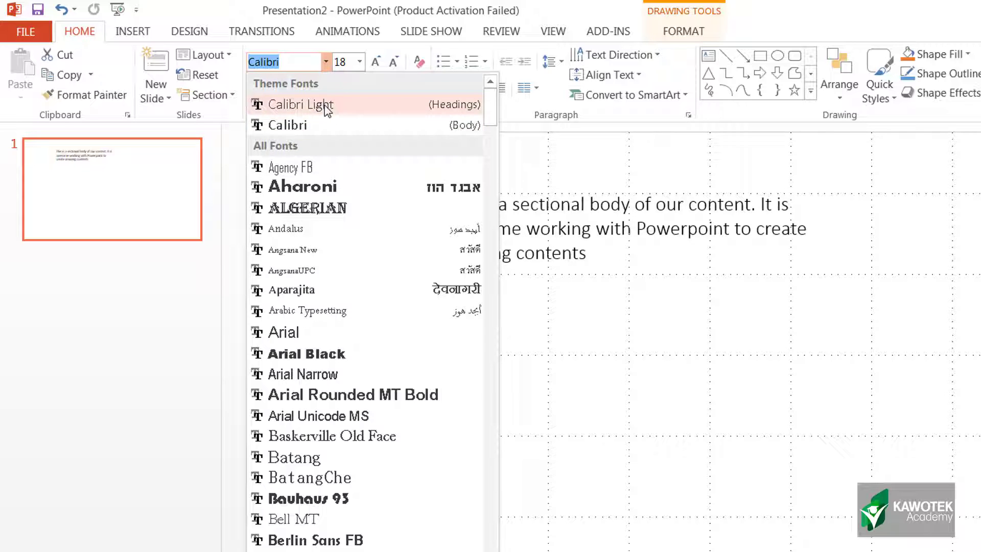
click(326, 190)
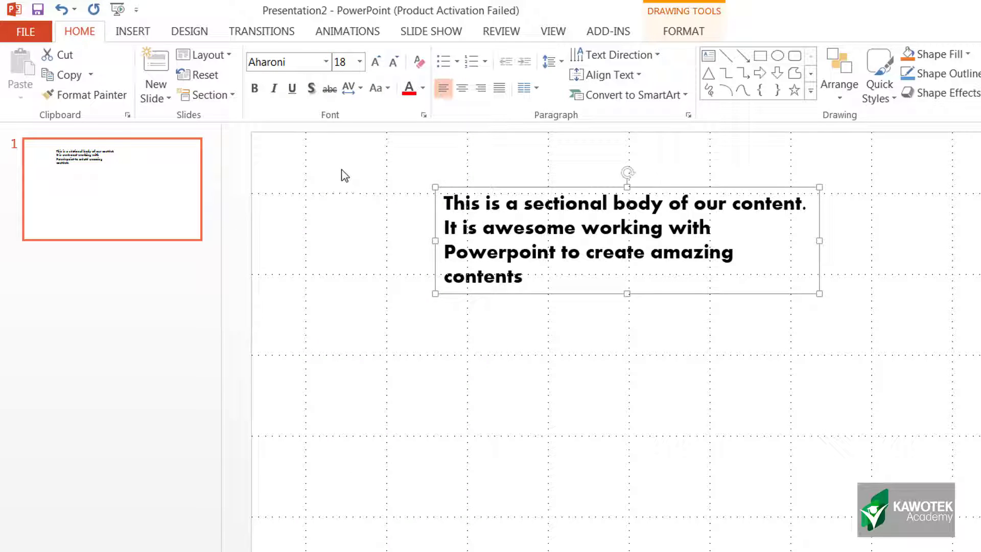
click(360, 62)
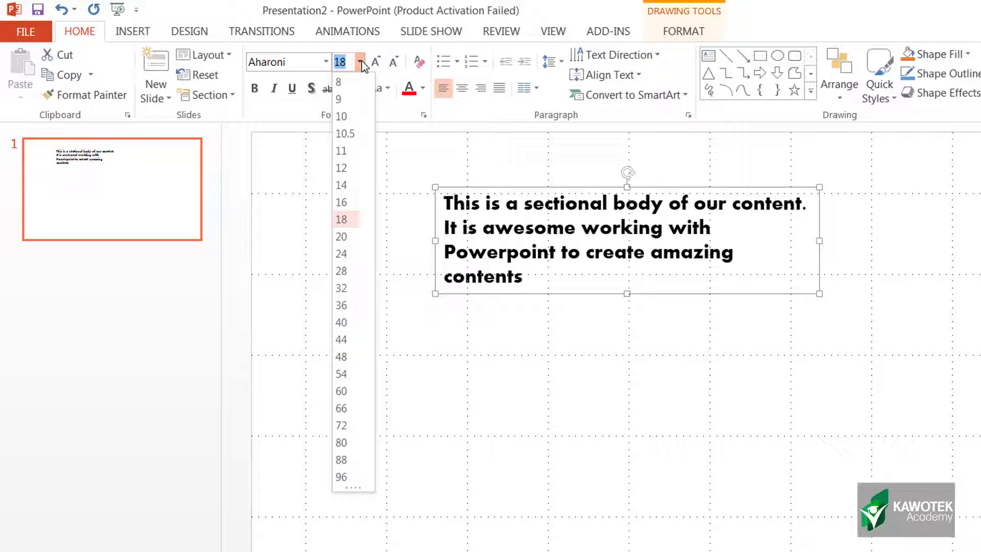
click(348, 288)
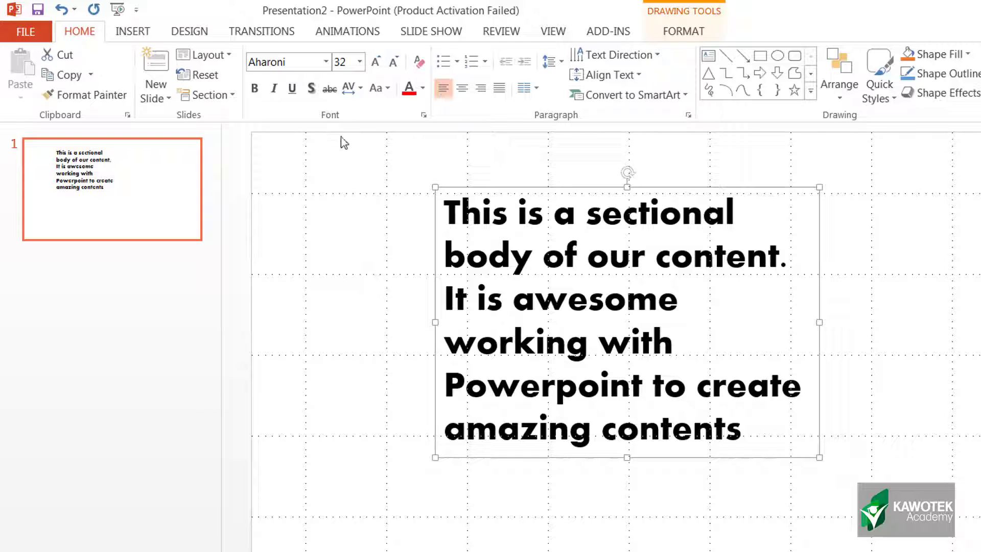
- Switch the body text font from Aharoni to Arial
click(325, 63)
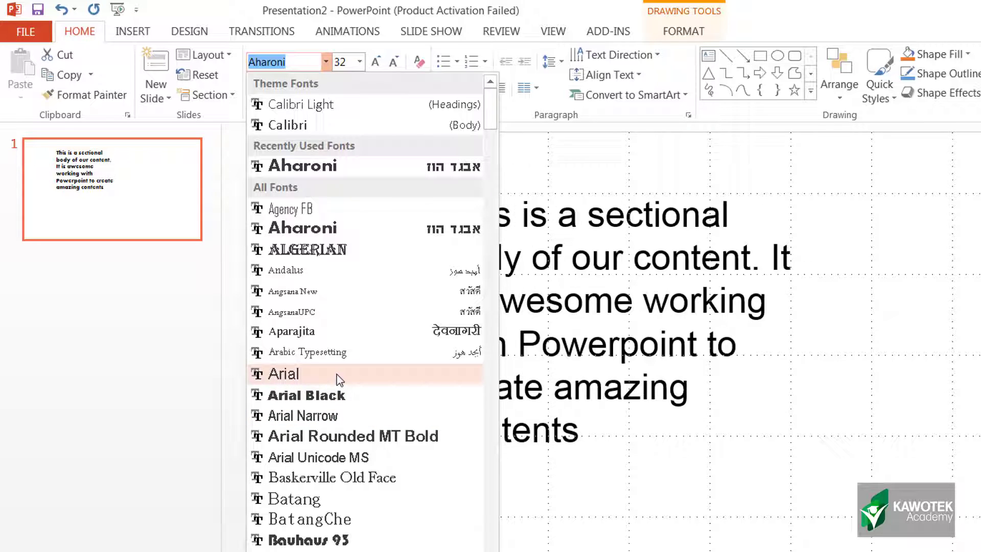
click(339, 380)
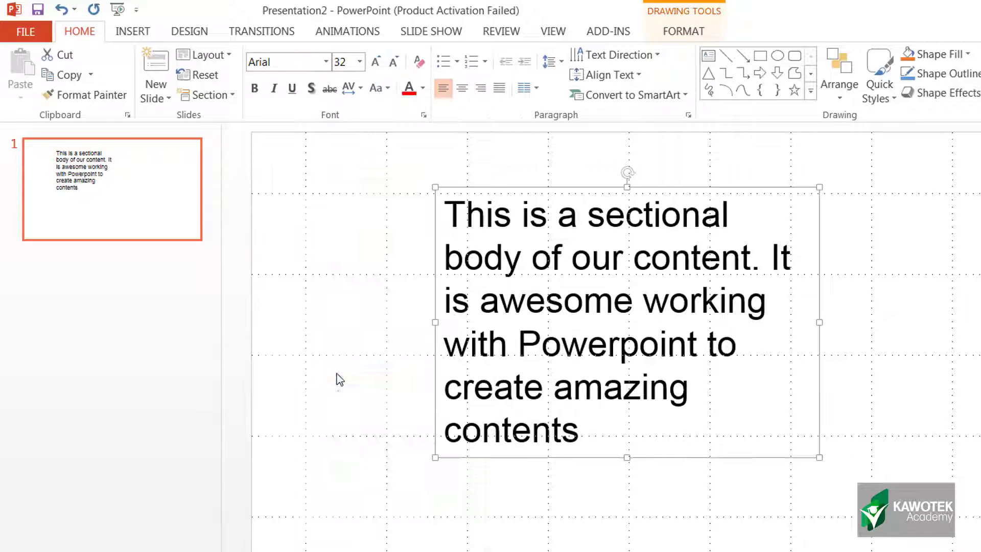
click(362, 62)
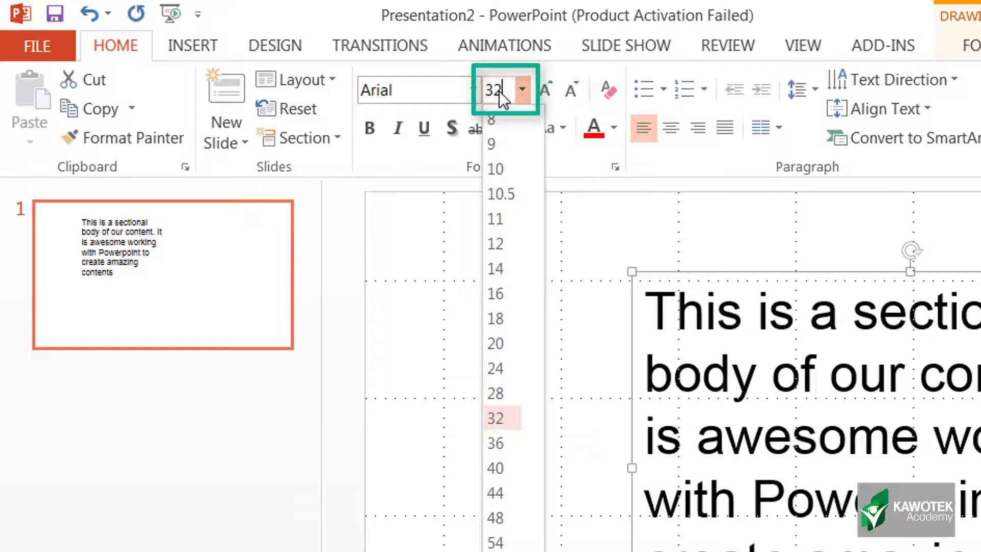
- Make the body text 34 pt and Dark Blue
text(34)
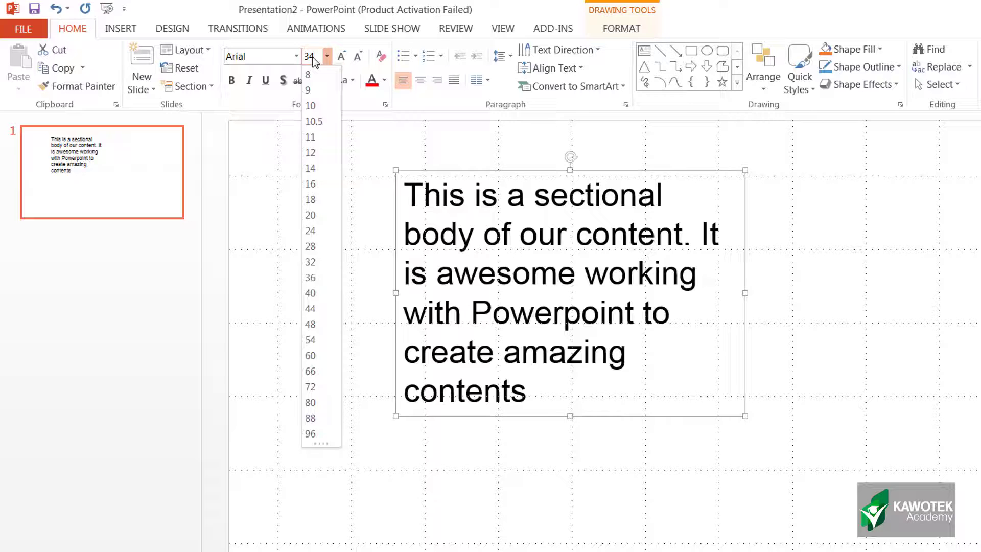
key(Return)
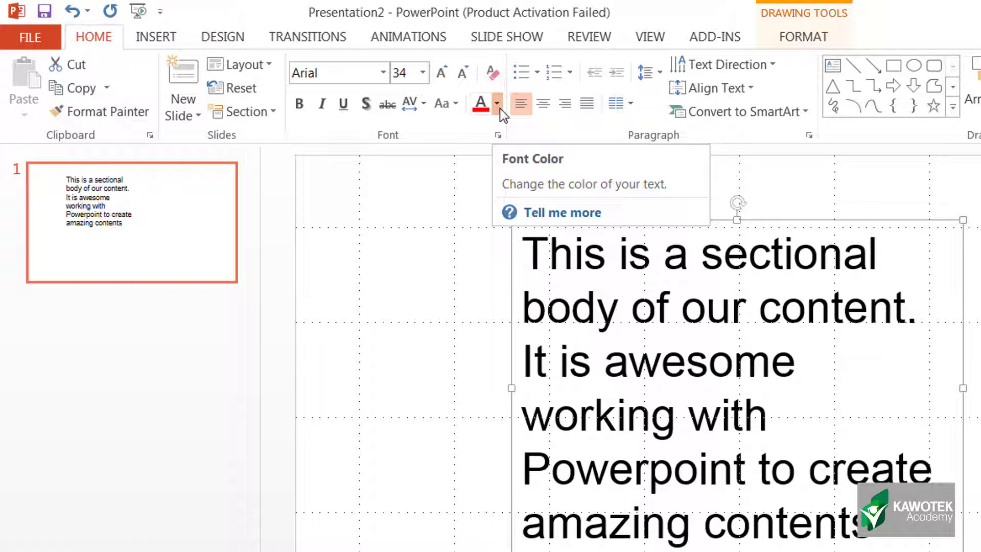
click(499, 108)
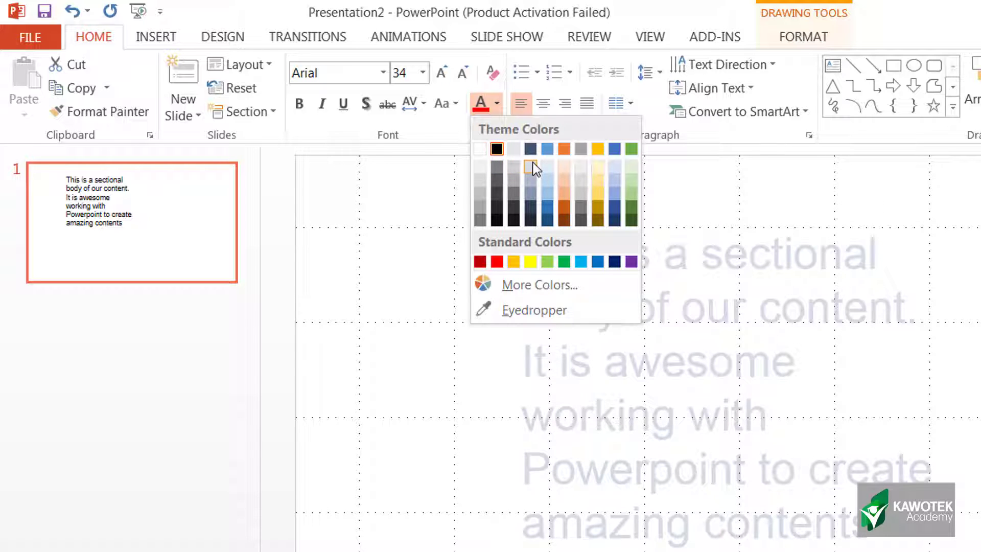
click(615, 261)
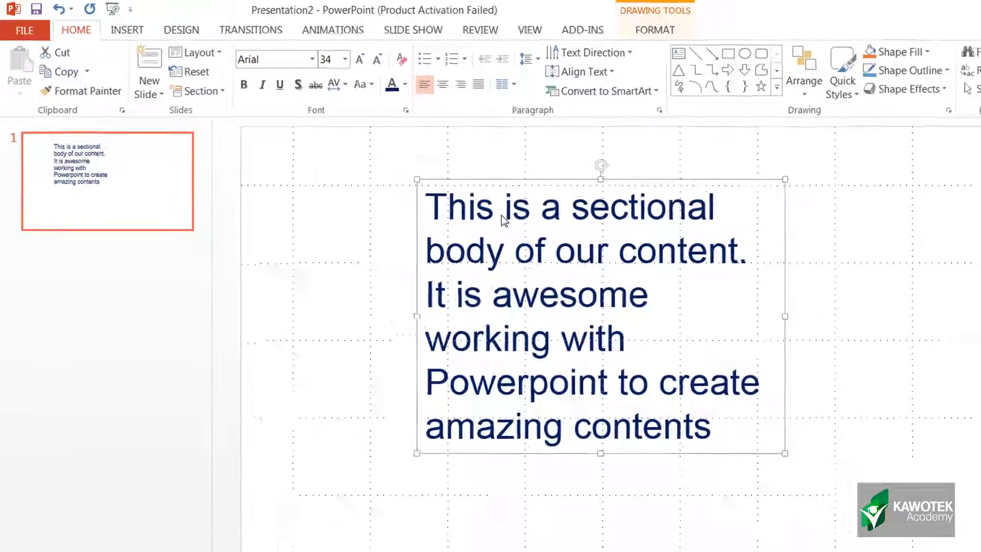
- Widen the body text box and move it lower on the slide
drag(541, 181, 828, 330)
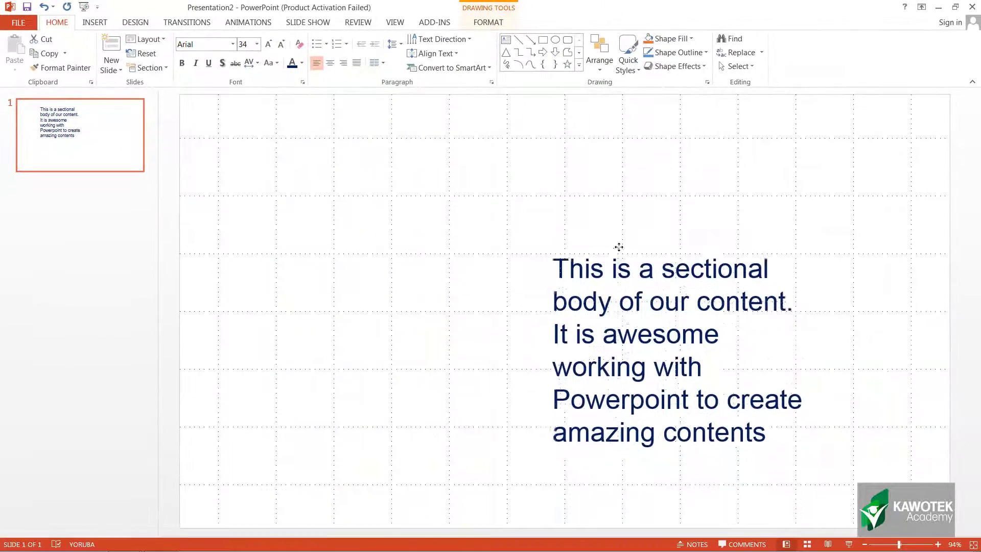
drag(619, 247, 473, 199)
drag(674, 304, 805, 300)
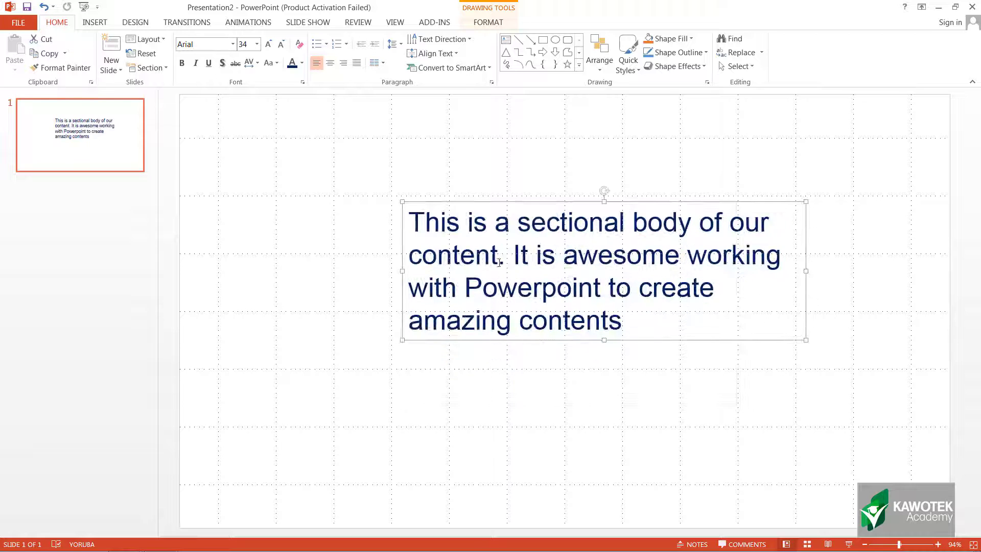
drag(548, 202, 503, 222)
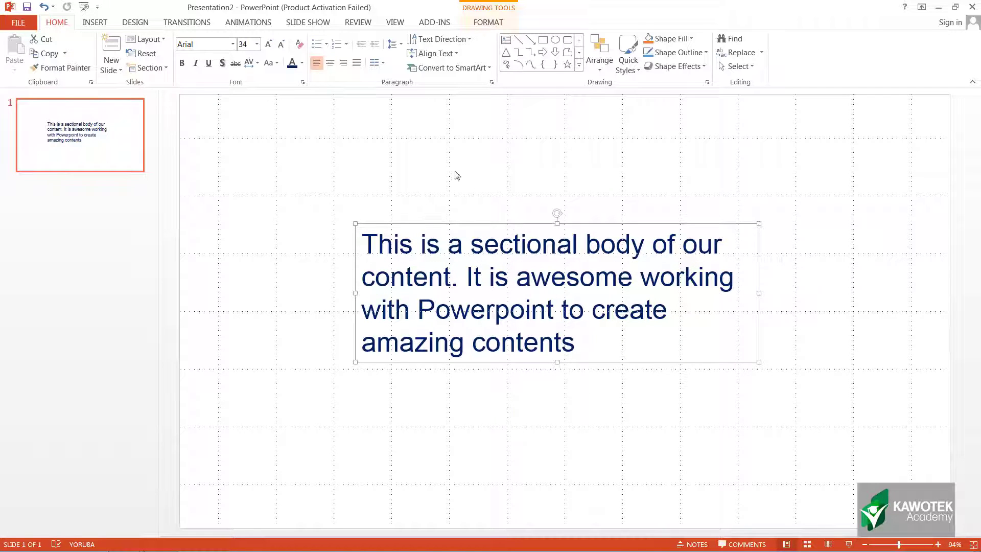
- Add a text box near the top reading 'This is my title', then select the body box
click(95, 22)
click(437, 54)
drag(444, 153, 670, 172)
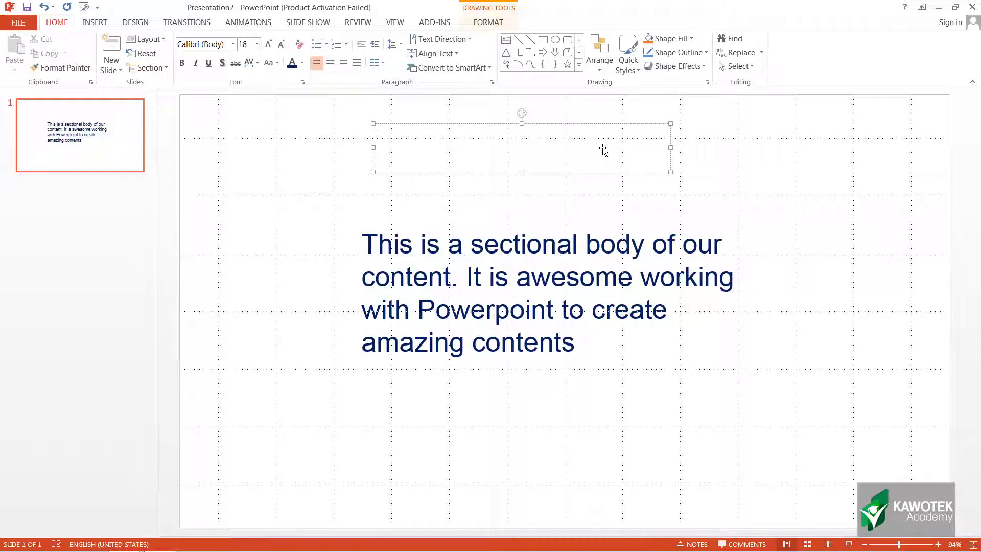
text(This is my title)
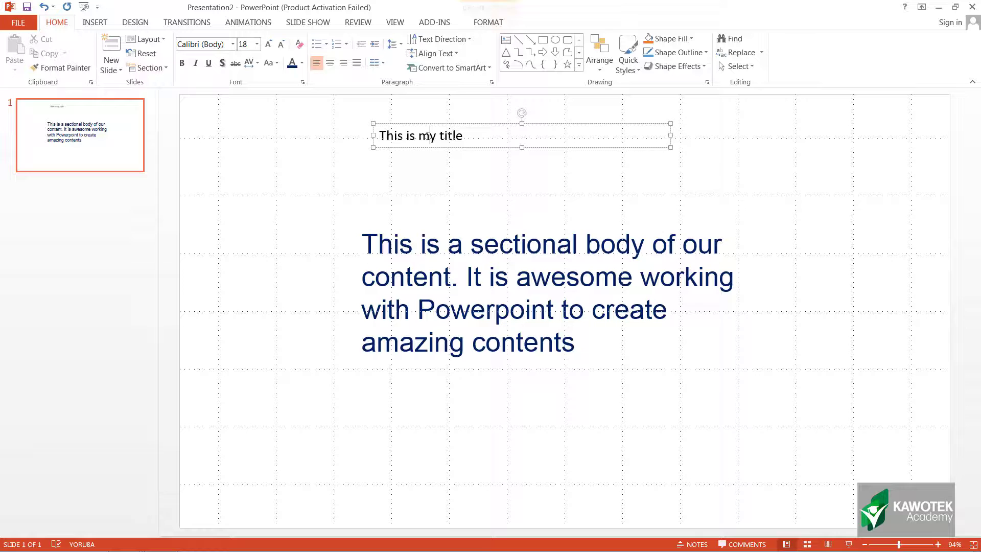
click(668, 134)
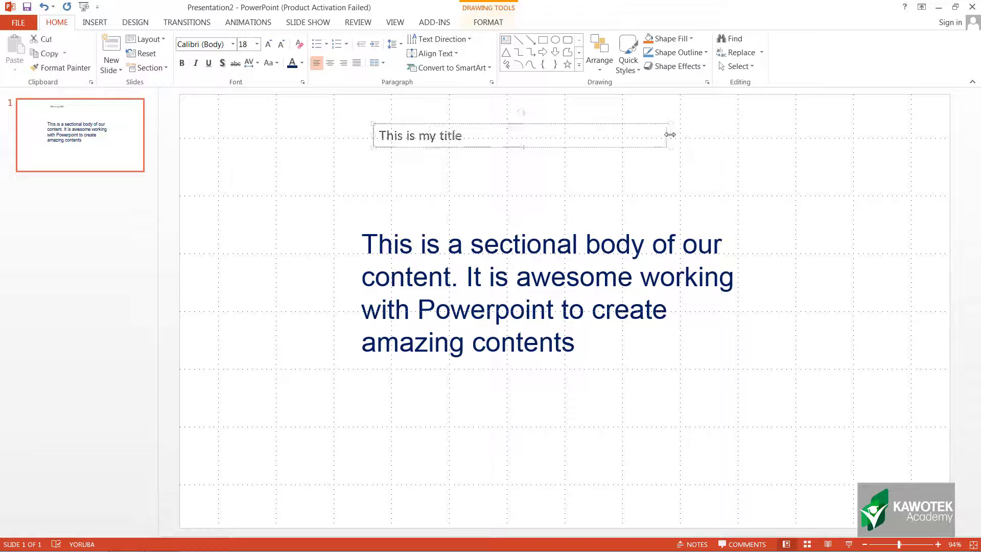
click(471, 135)
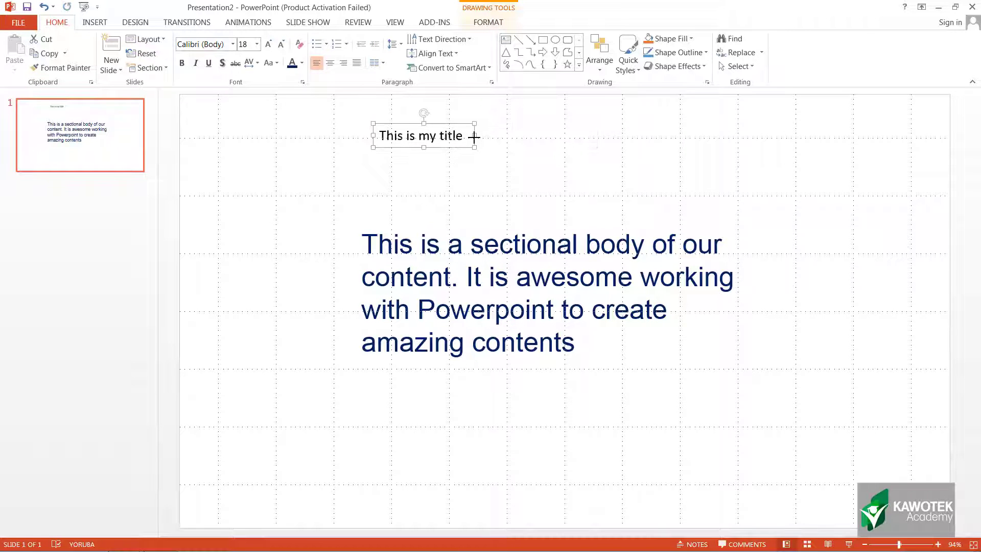
click(471, 263)
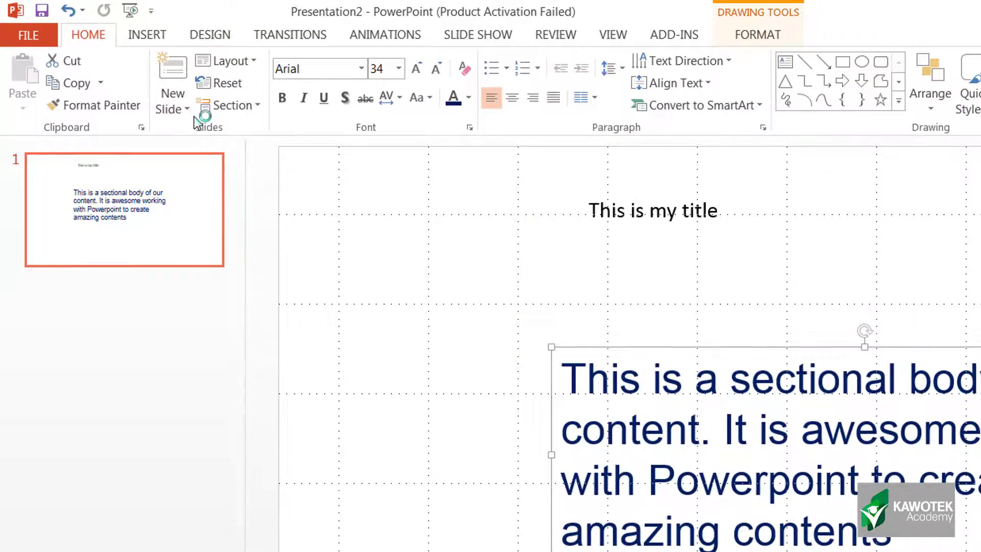
- Format Paint the body style onto the title, widen it to one line, and bold it
click(91, 106)
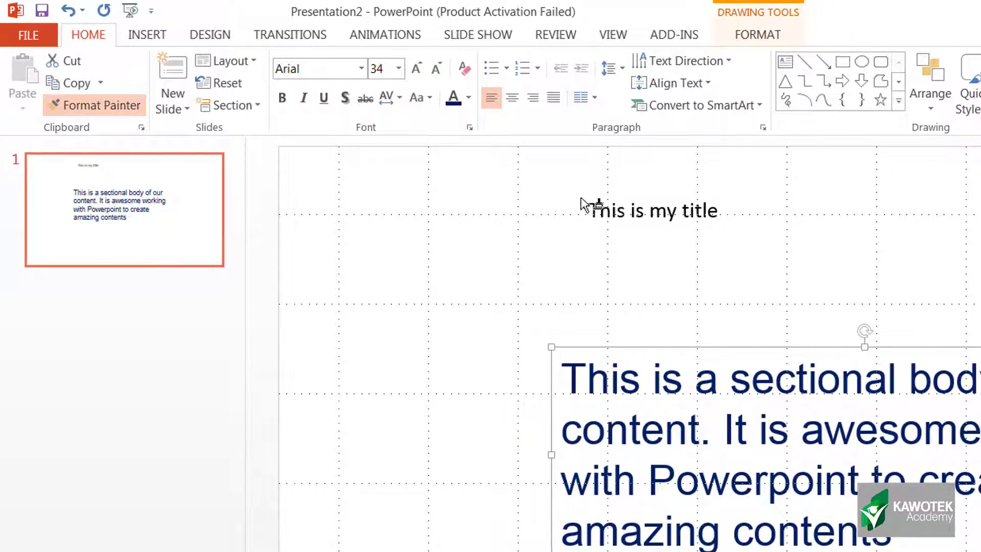
click(630, 200)
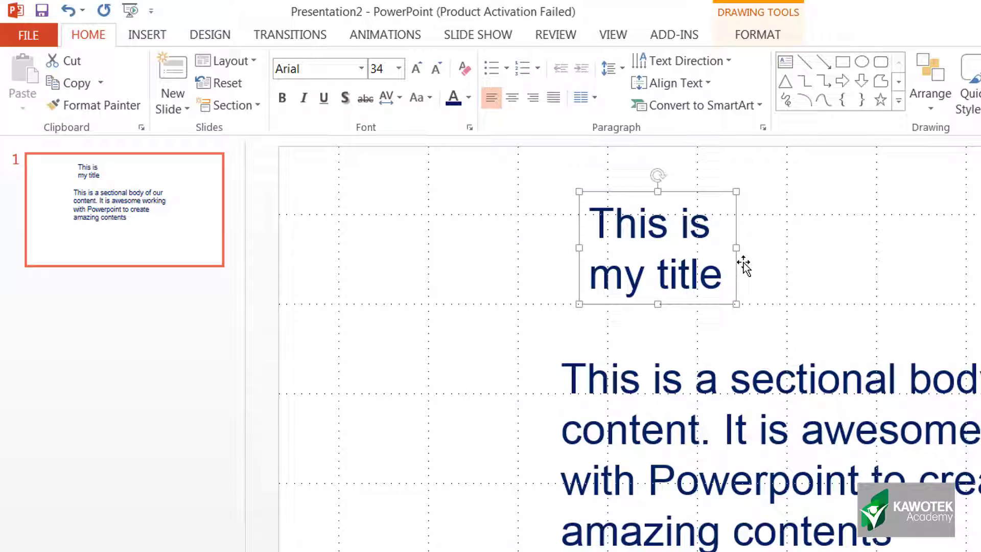
drag(736, 248, 978, 213)
double_click(714, 231)
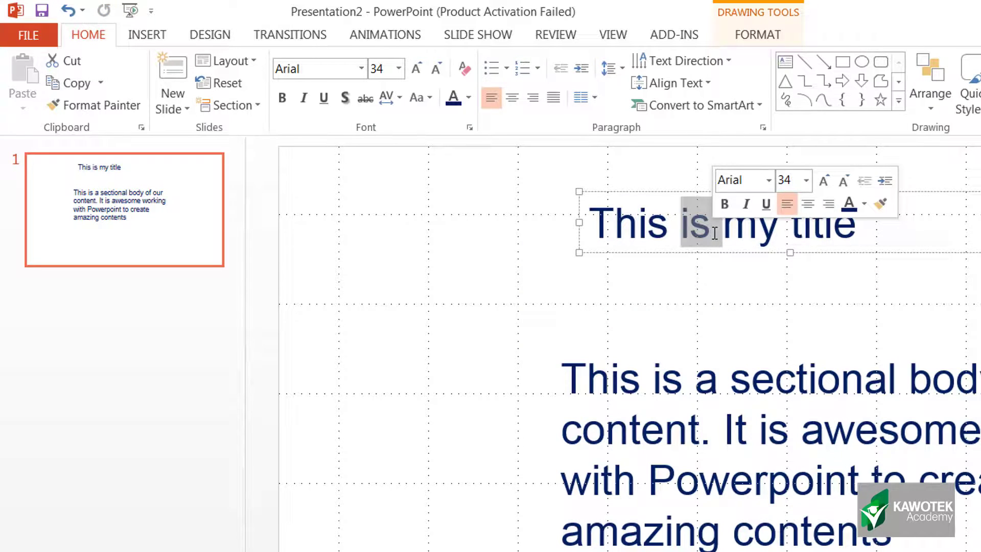
triple_click(714, 233)
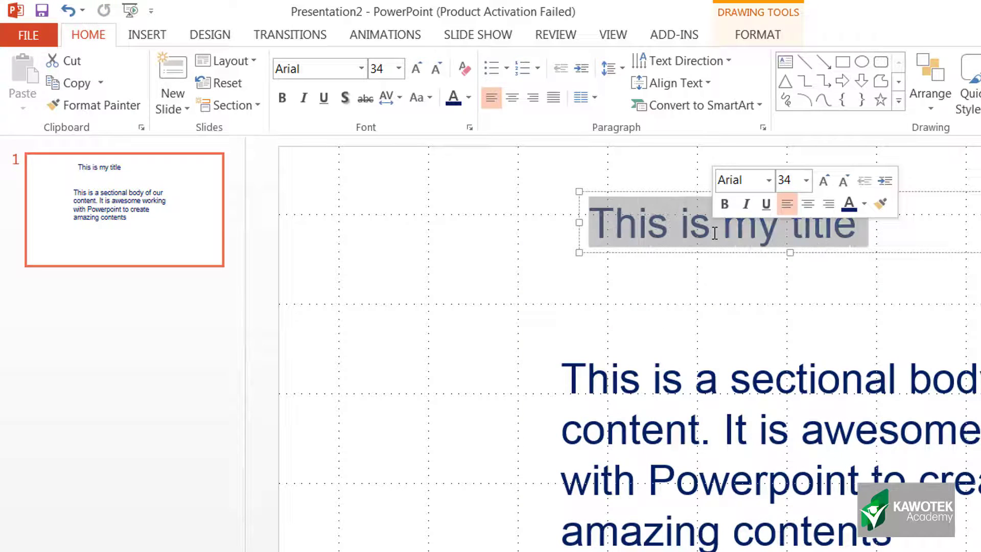
click(726, 209)
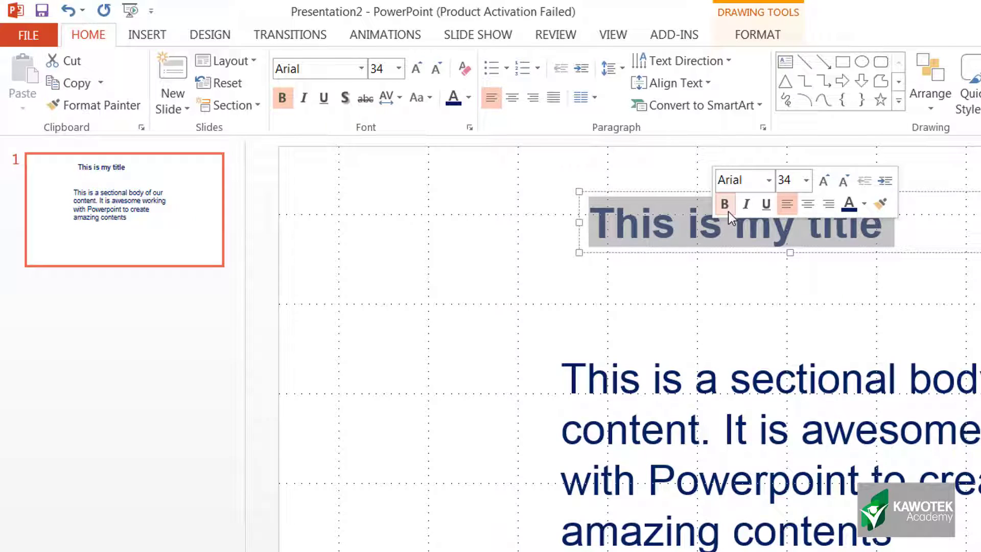